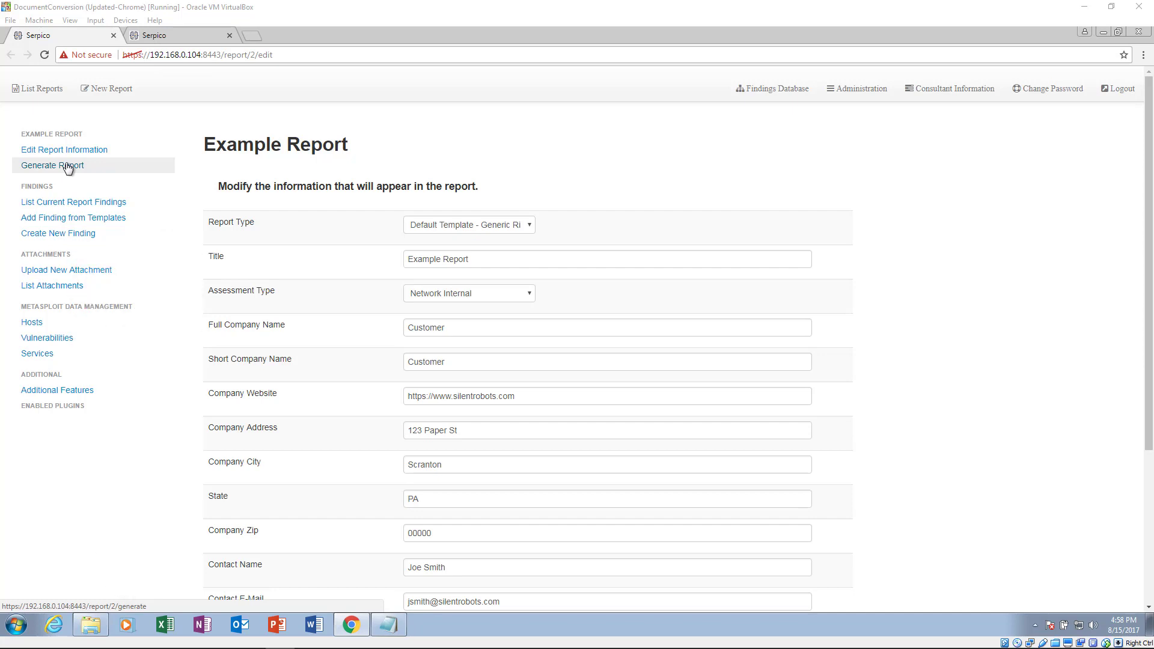
Generate the Example Report with its two critical findings as a Word .docx and open it.
{"action": "left_click", "coordinate": [160, 36]}
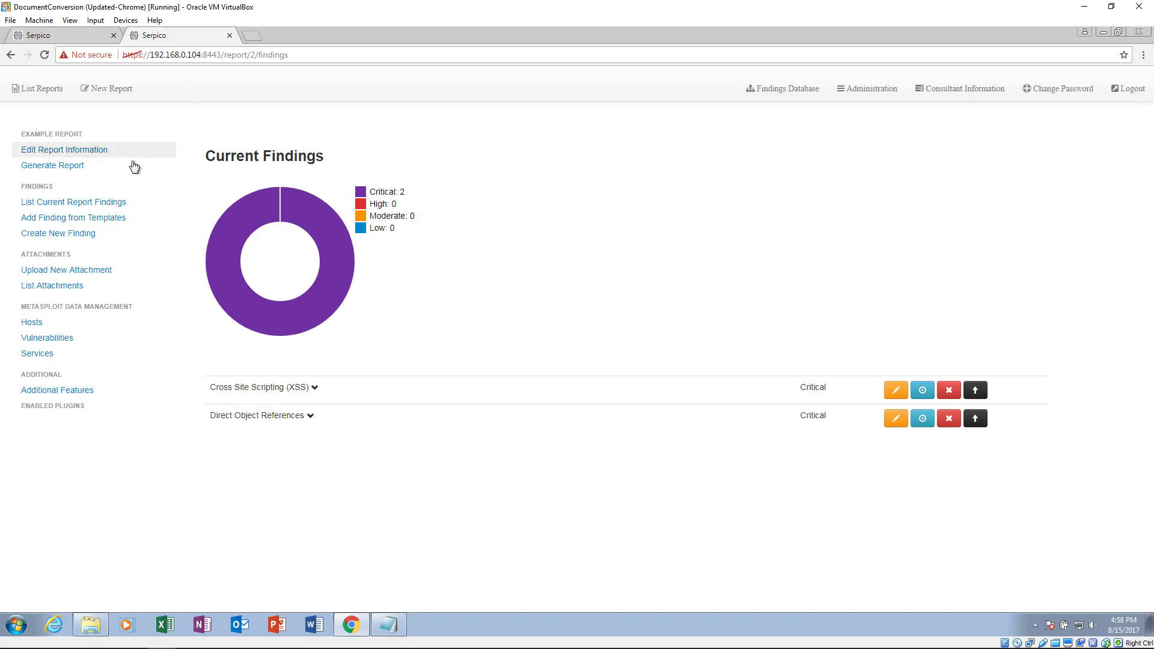
{"action": "left_click", "coordinate": [67, 169]}
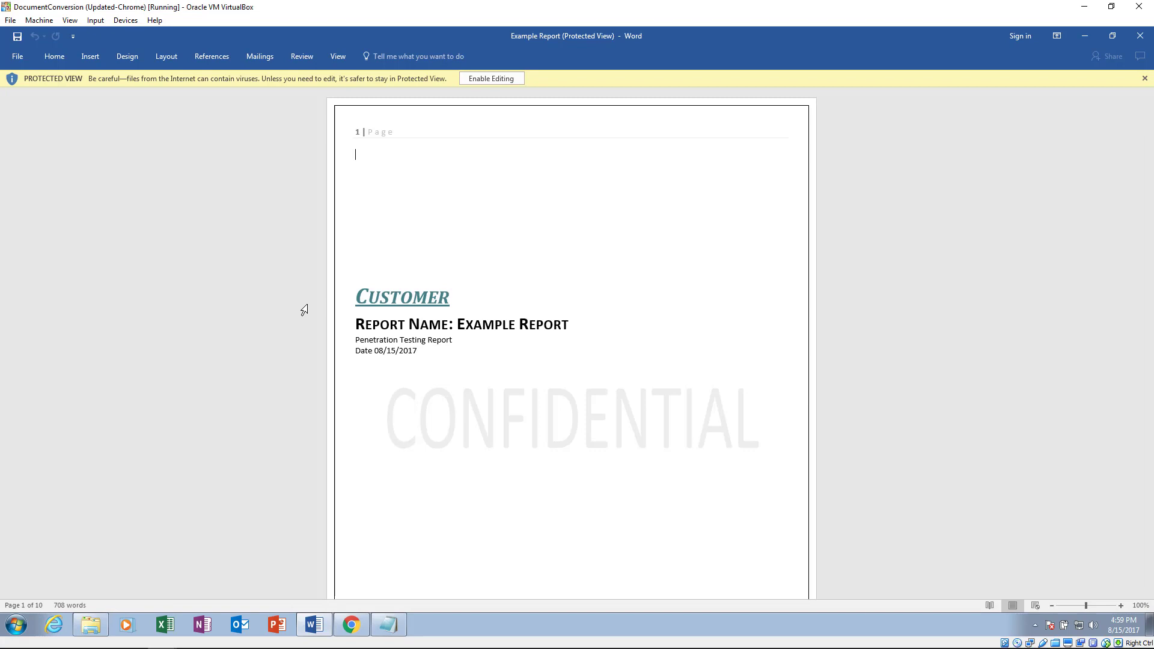
Close the generated Example Report document in Word.
{"action": "left_click", "coordinate": [1140, 35]}
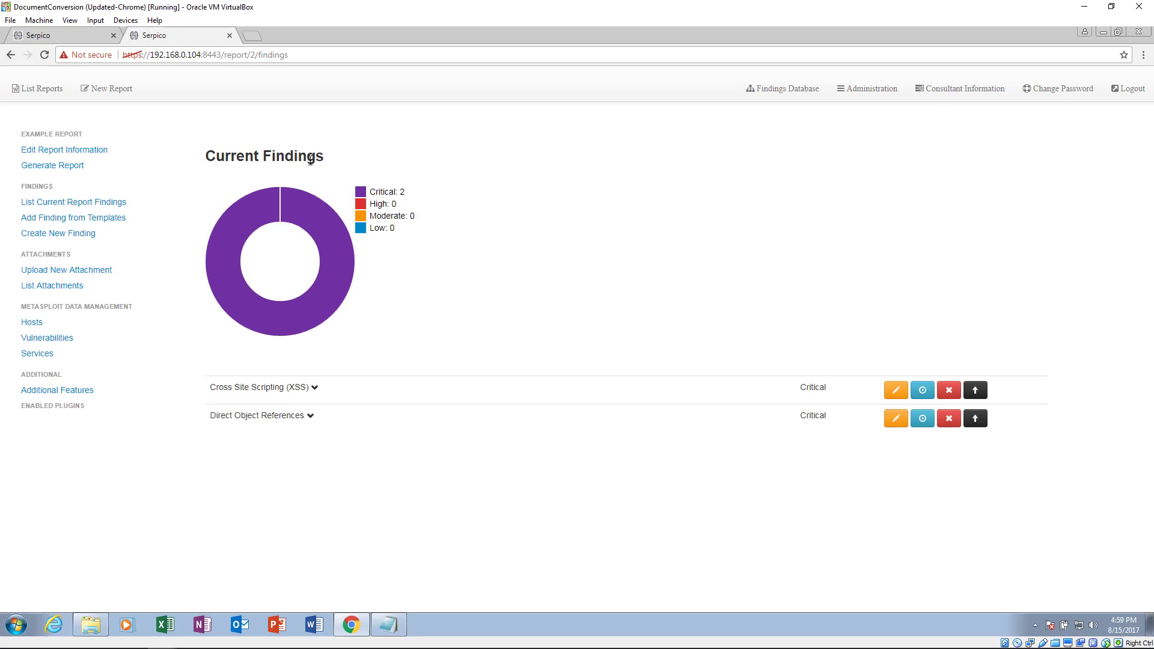
Download 'Default Template - Generic Risk Scoring' from the Administration template list and open it.
{"action": "left_click", "coordinate": [873, 90]}
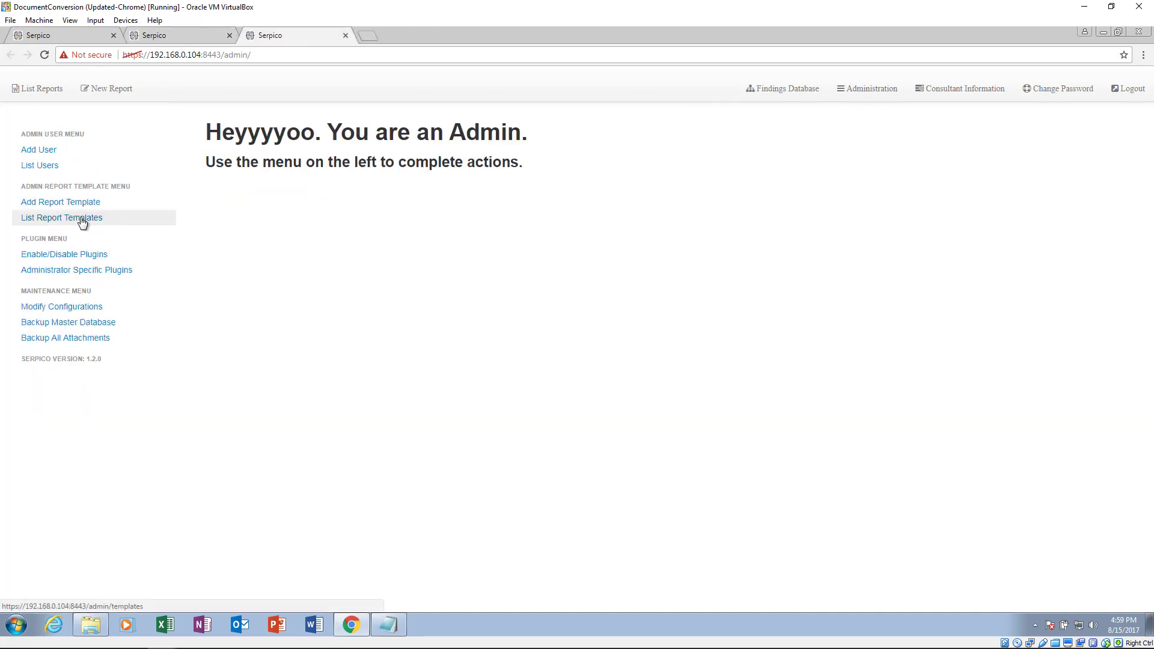
{"action": "left_click", "coordinate": [61, 218]}
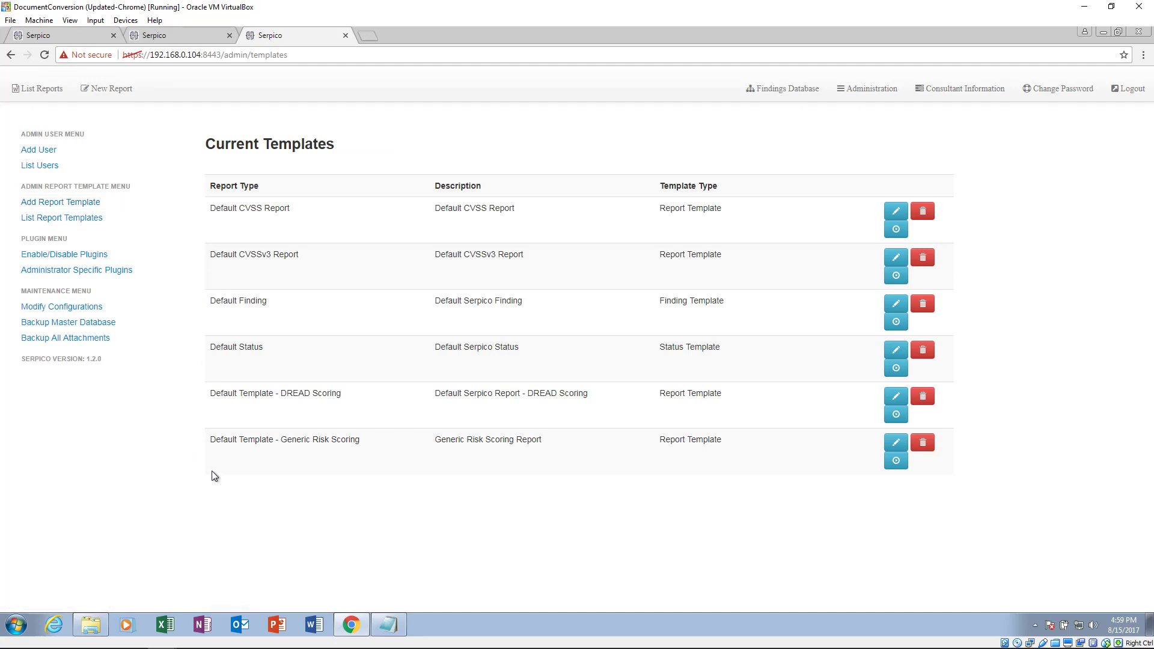
{"action": "left_click", "coordinate": [899, 463]}
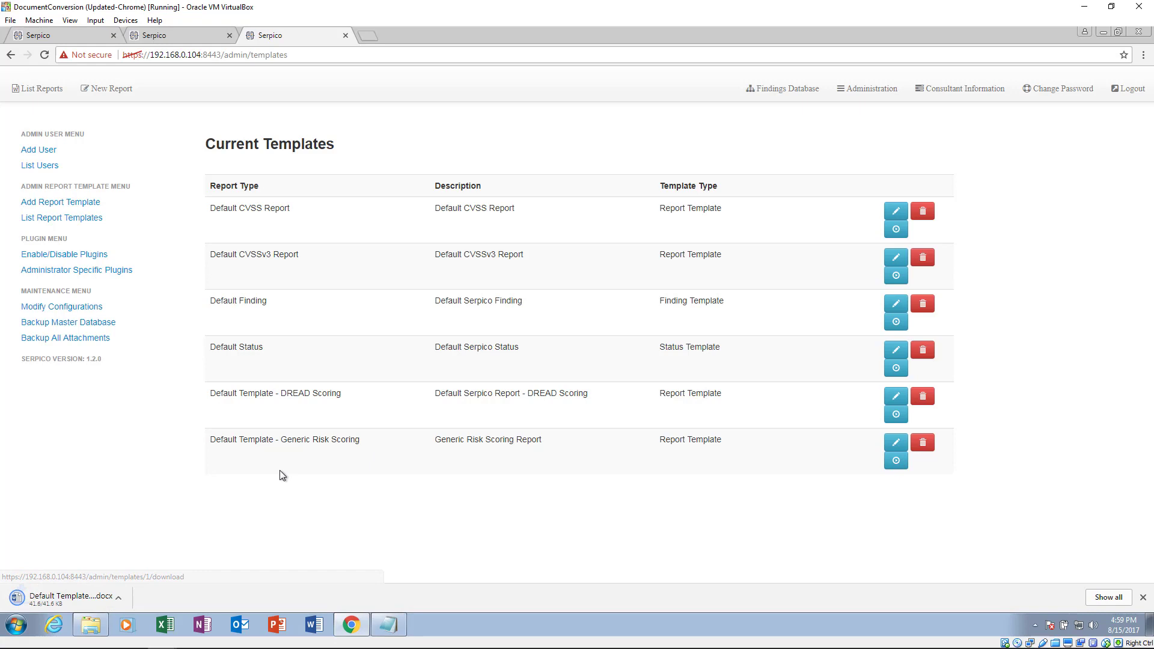
{"action": "left_click", "coordinate": [59, 598]}
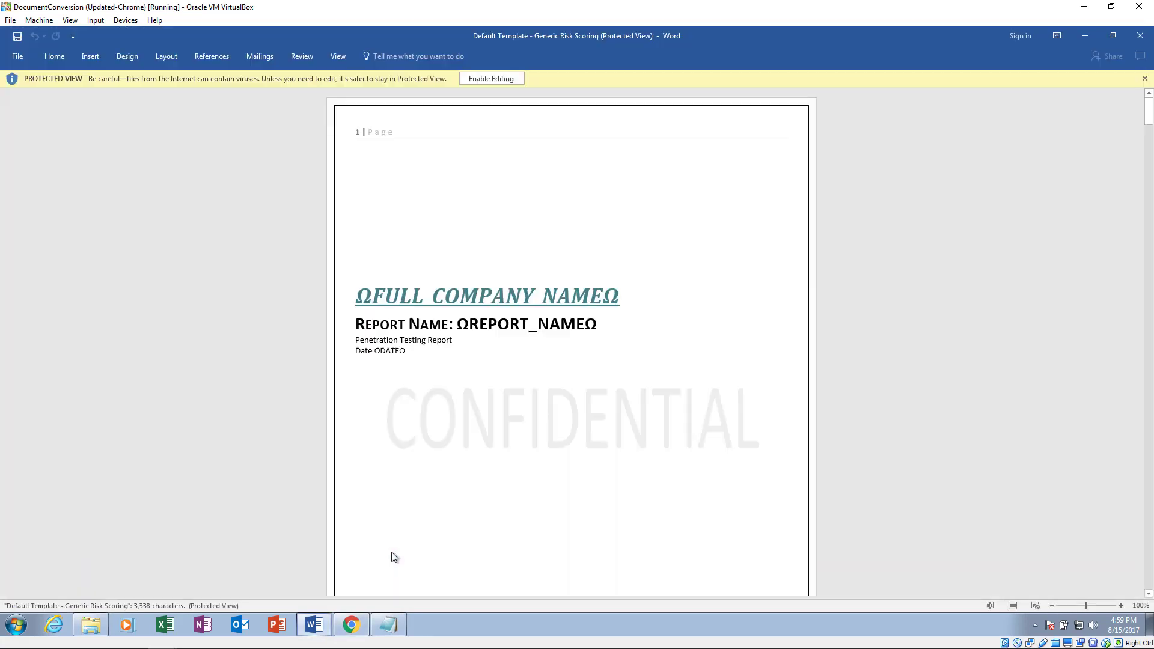
Enable editing and replace the header word 'Page' with 'Silent Robot Systems :'.
{"action": "left_click", "coordinate": [512, 77]}
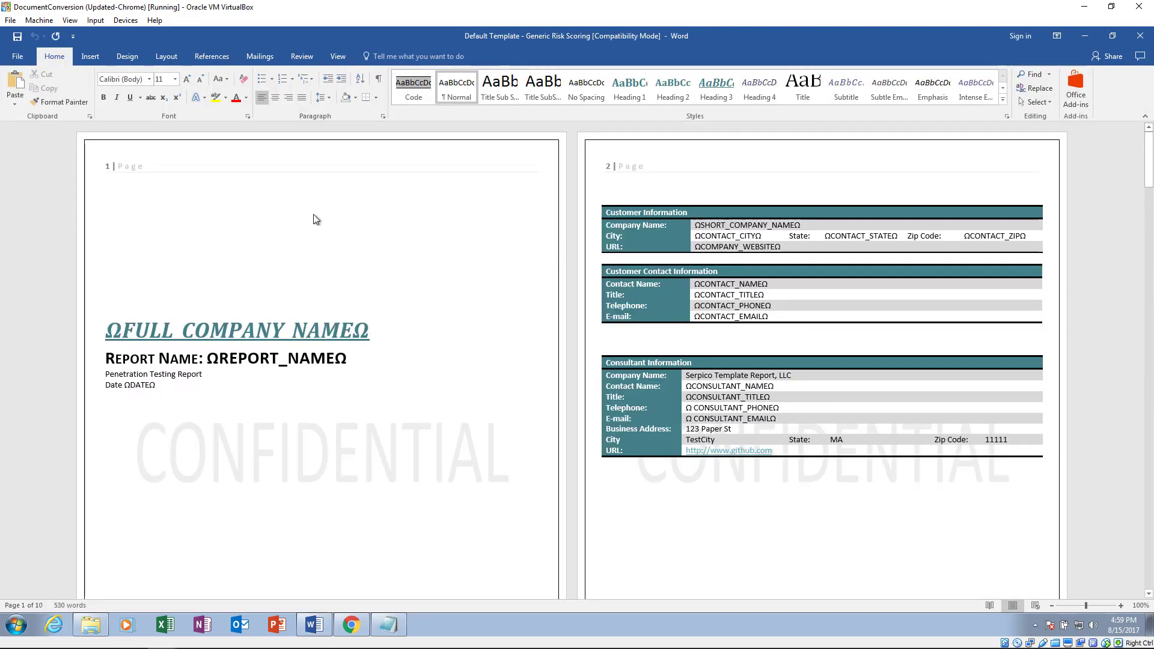
{"action": "double_click", "coordinate": [168, 166]}
{"action": "double_click", "coordinate": [142, 168]}
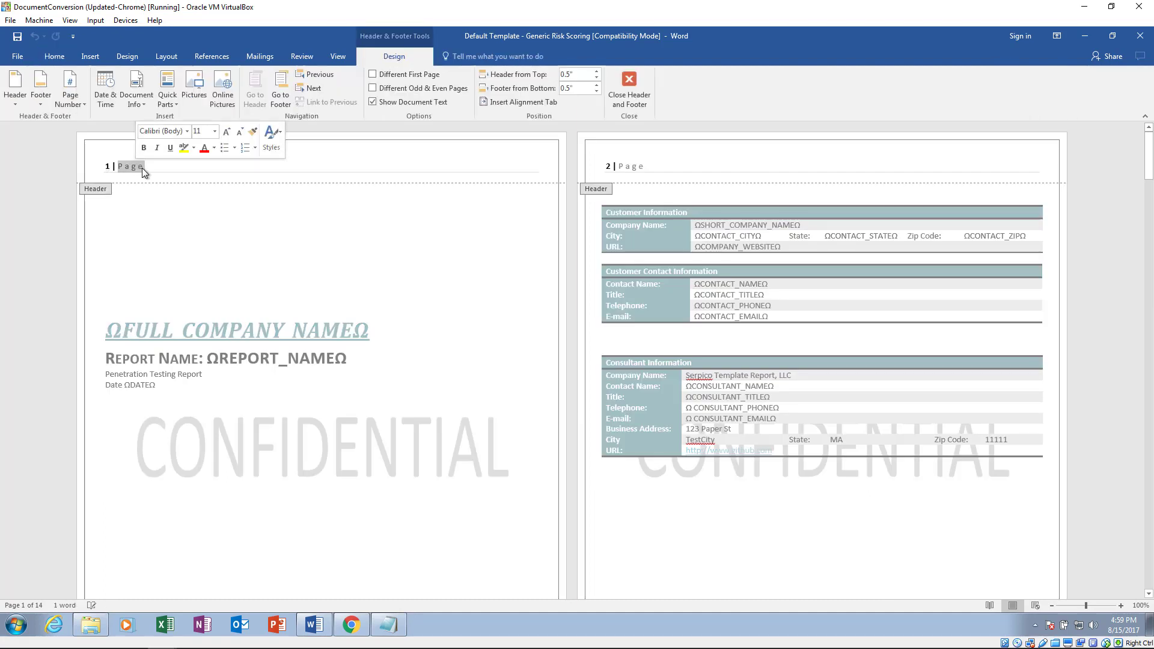
{"action": "type", "text": "Silent"}
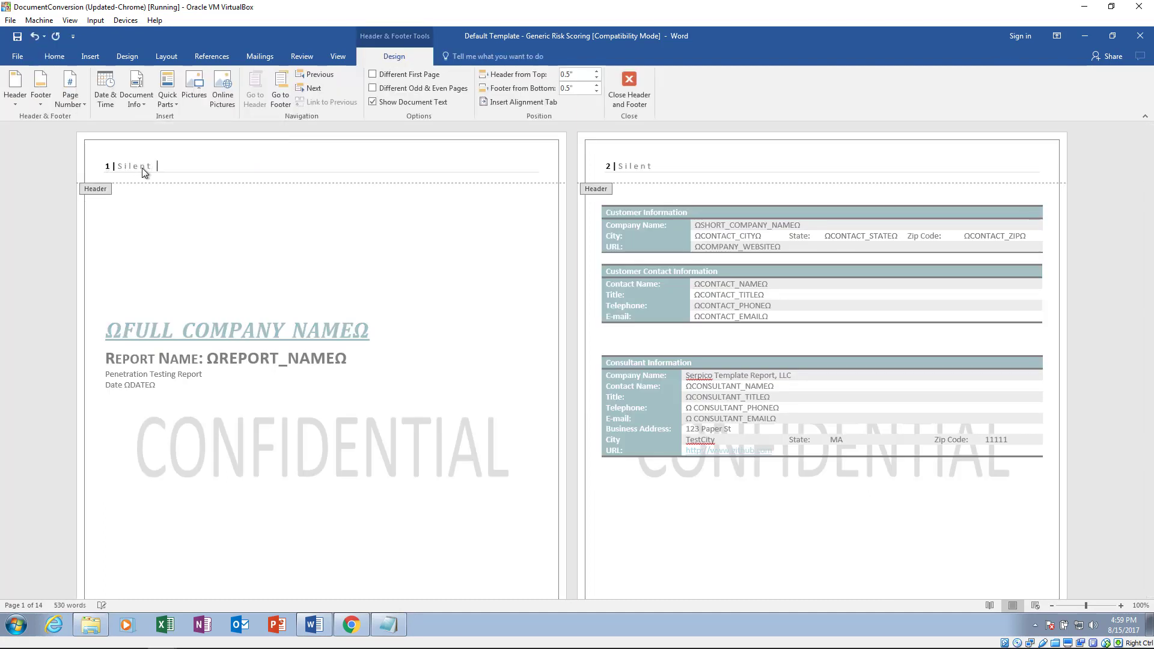
{"action": "type", "text": " Robot"}
{"action": "type", "text": " Syste"}
{"action": "key", "text": "BackSpace"}
{"action": "key", "text": "BackSpace"}
{"action": "type", "text": "ms :"}
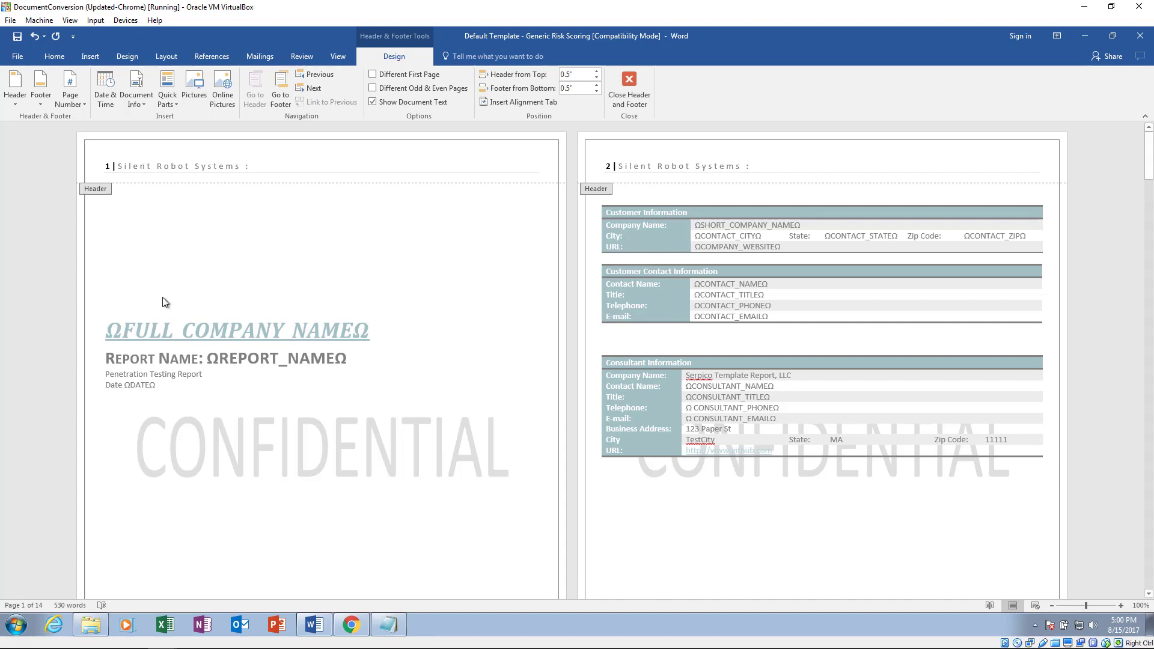
Copy the title page's company name placeholder as plain text using Notepad.
{"action": "double_click", "coordinate": [119, 331]}
{"action": "key", "text": "alt+Tab"}
{"action": "key", "text": "alt+Tab"}
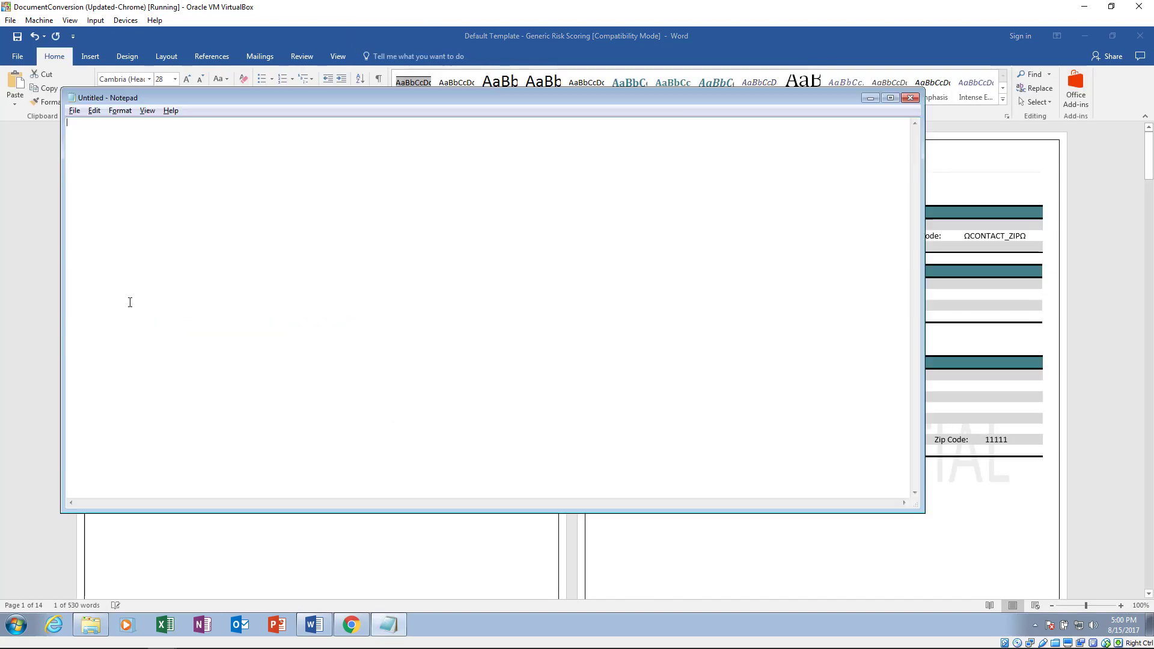
{"action": "type", "text": "ΩFULL_COMPANY_NAMEΩ"}
{"action": "key", "text": "ctrl+a"}
{"action": "key", "text": "ctrl+c"}
{"action": "key", "text": "alt+Tab"}
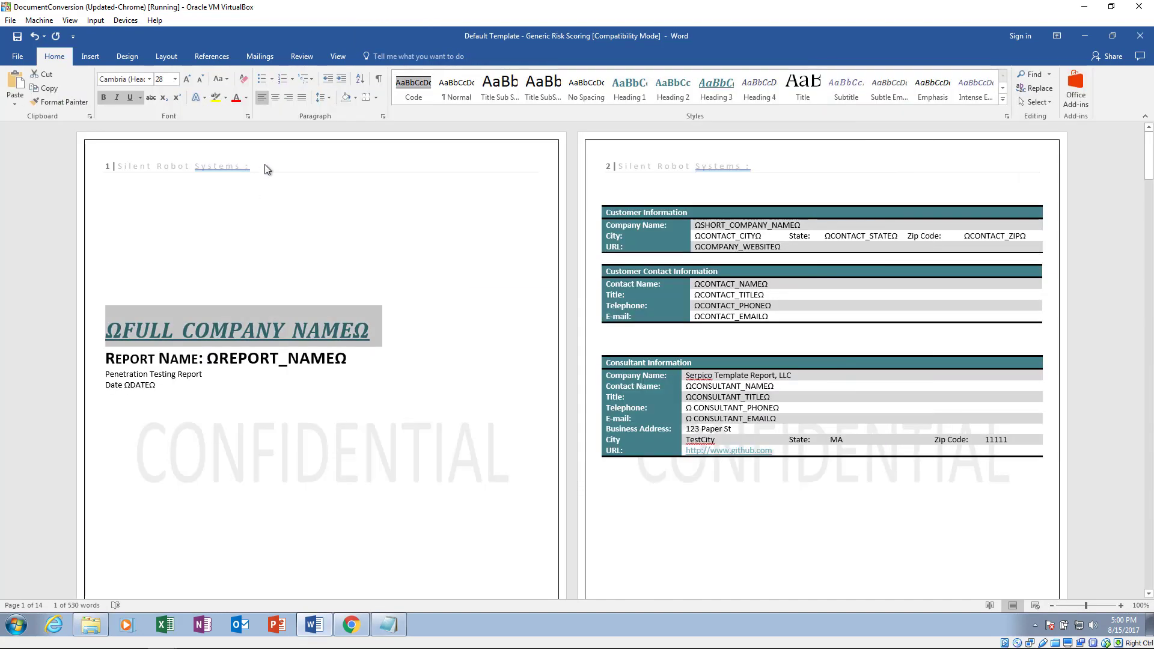
Make the header read 'Silent Robot Systems: ΩFULL_COMPANY_NAMEΩ', close the header and save.
{"action": "double_click", "coordinate": [269, 170]}
{"action": "key", "text": "ctrl+v"}
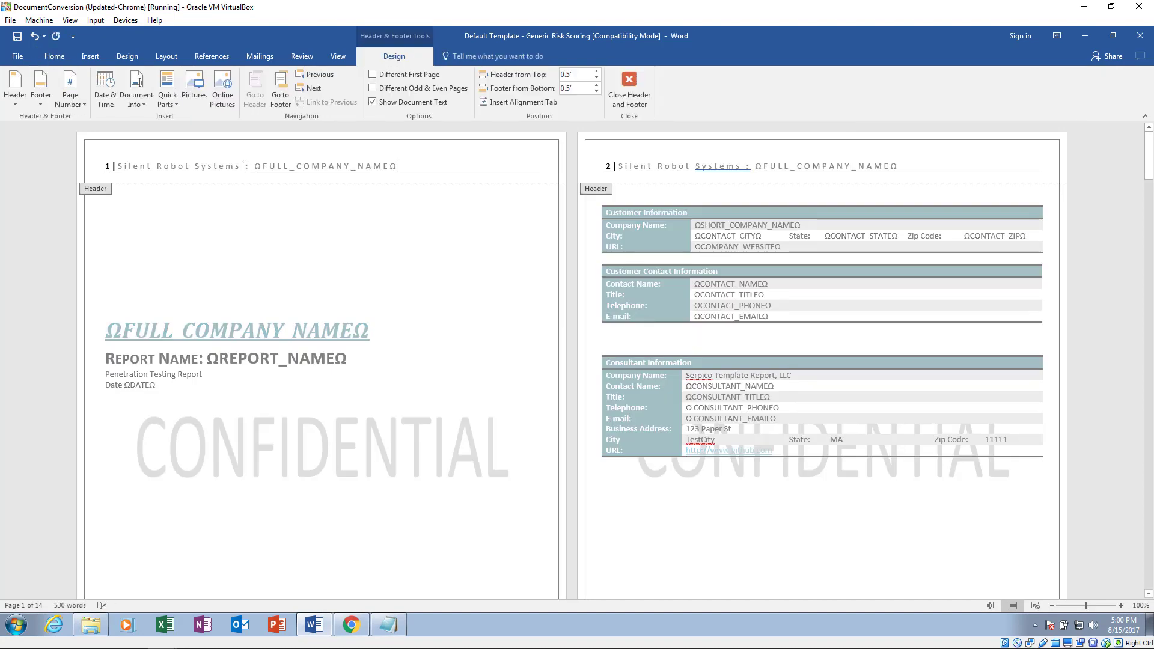
{"action": "key", "text": "BackSpace"}
{"action": "key", "text": "Delete"}
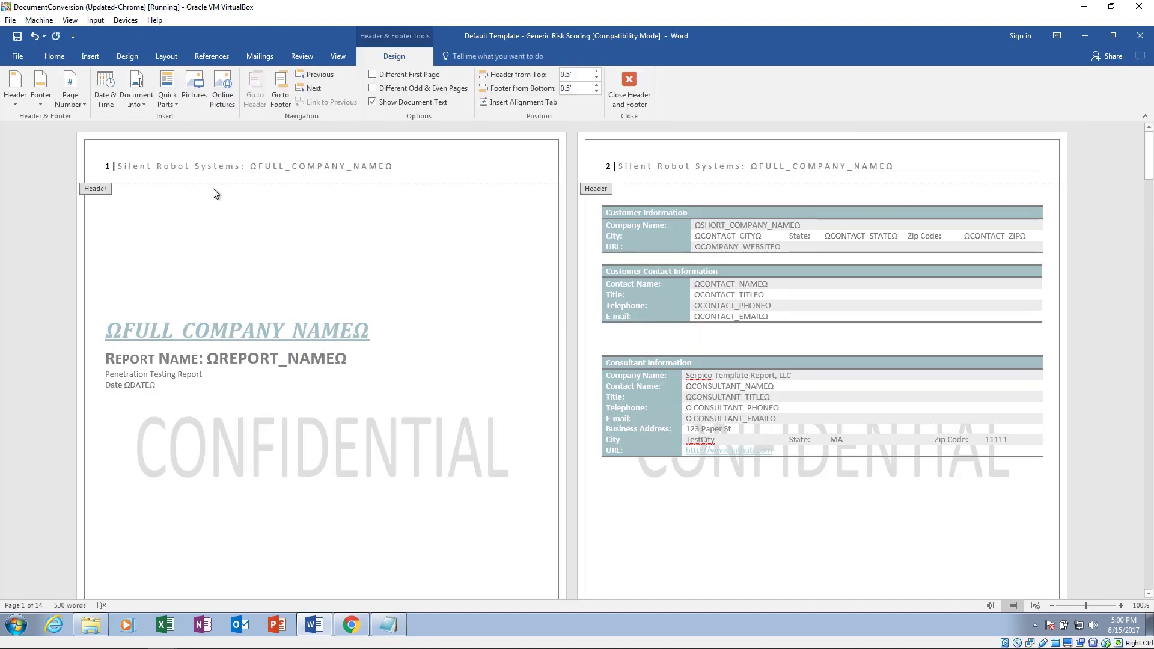
{"action": "double_click", "coordinate": [207, 271]}
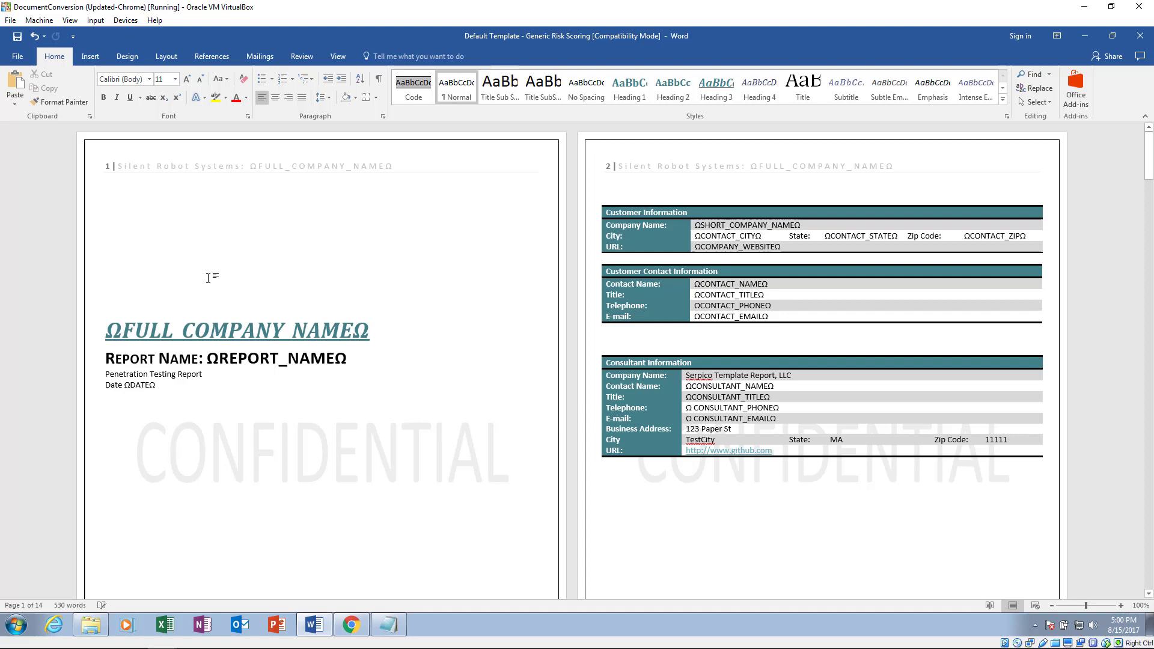
{"action": "key", "text": "ctrl+s"}
Apply the Normal style to the header text, save the template and return to Chrome.
{"action": "double_click", "coordinate": [184, 167]}
{"action": "left_click_drag", "start_coordinate": [395, 167], "coordinate": [118, 167]}
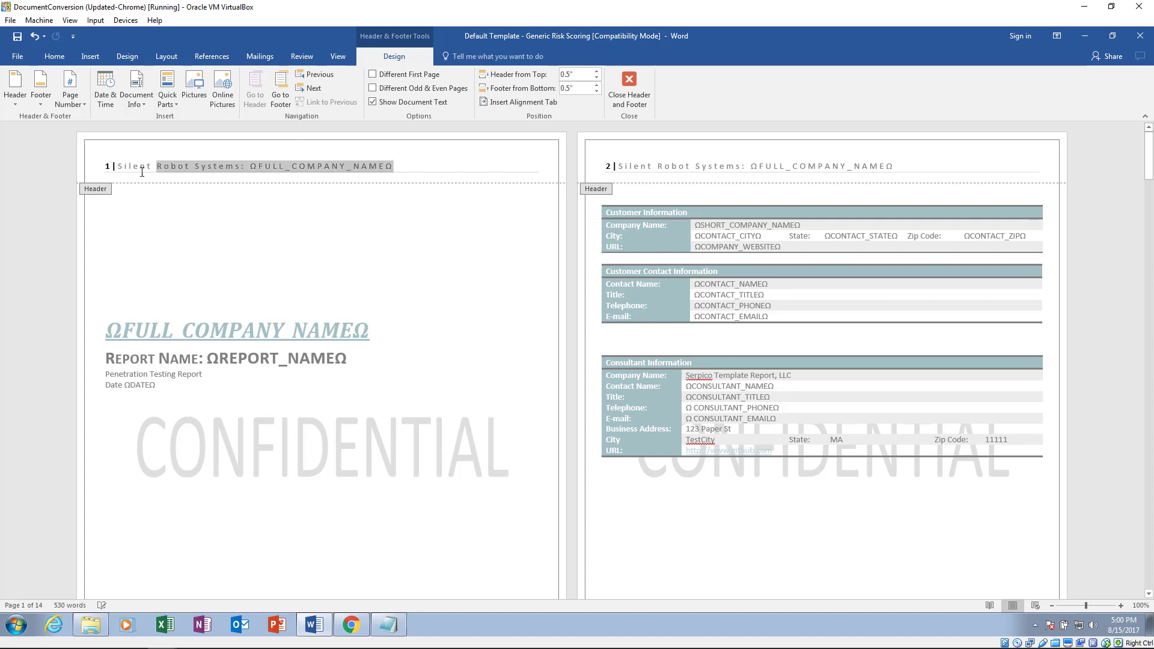
{"action": "left_click", "coordinate": [54, 56]}
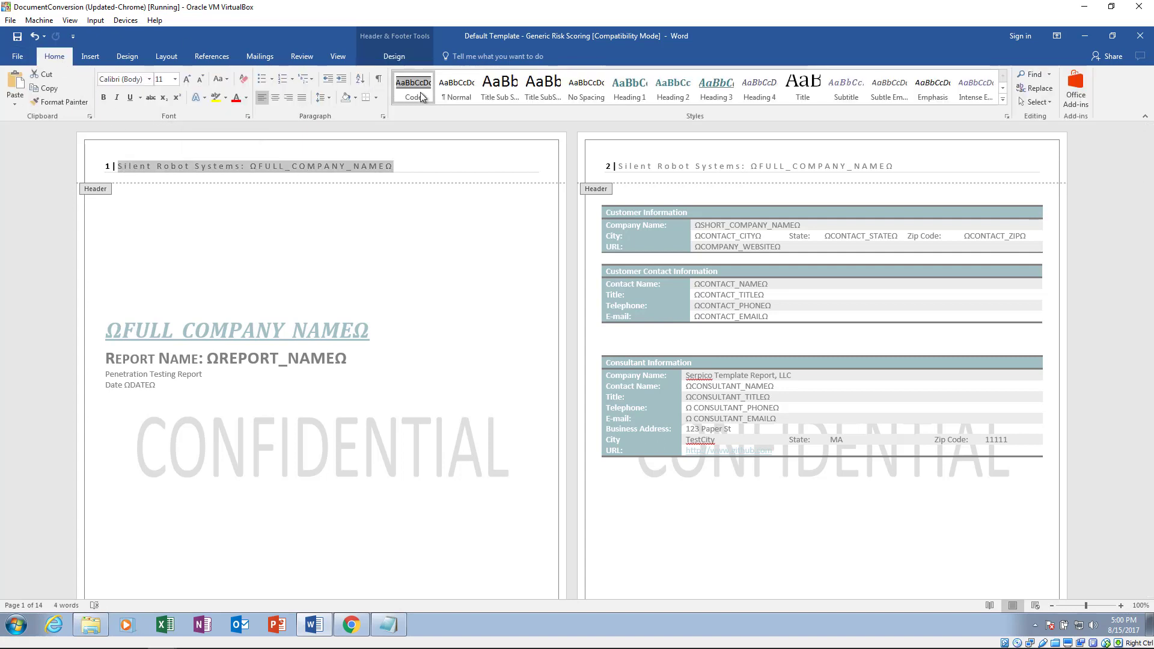
{"action": "left_click", "coordinate": [456, 88]}
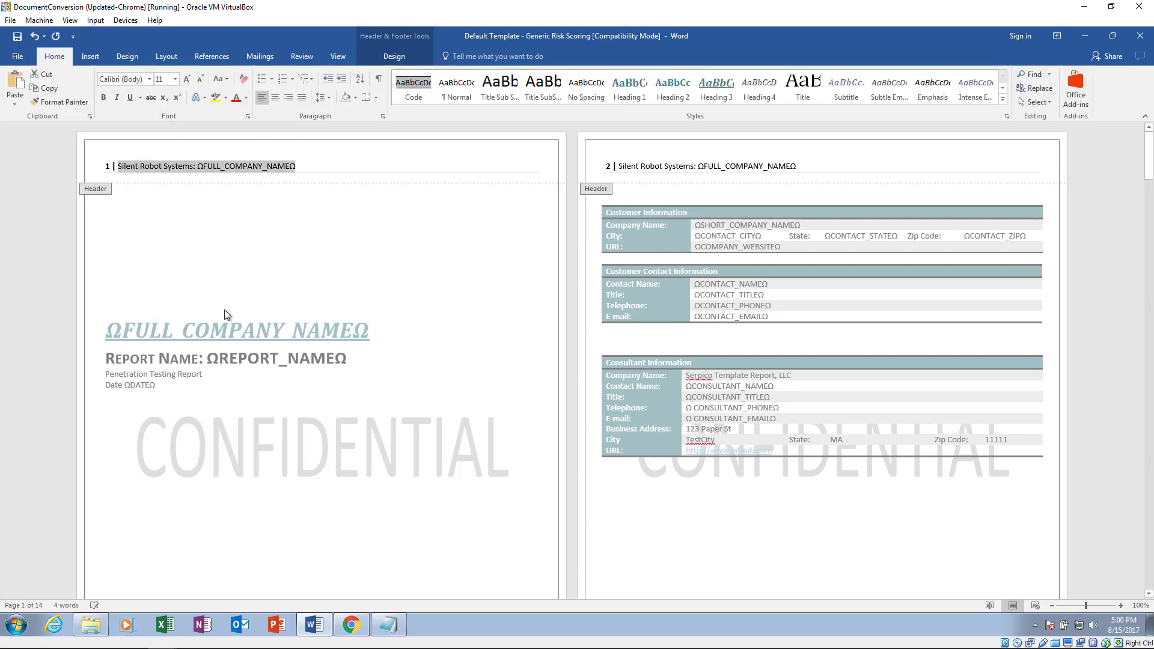
{"action": "double_click", "coordinate": [211, 291]}
{"action": "key", "text": "ctrl+s"}
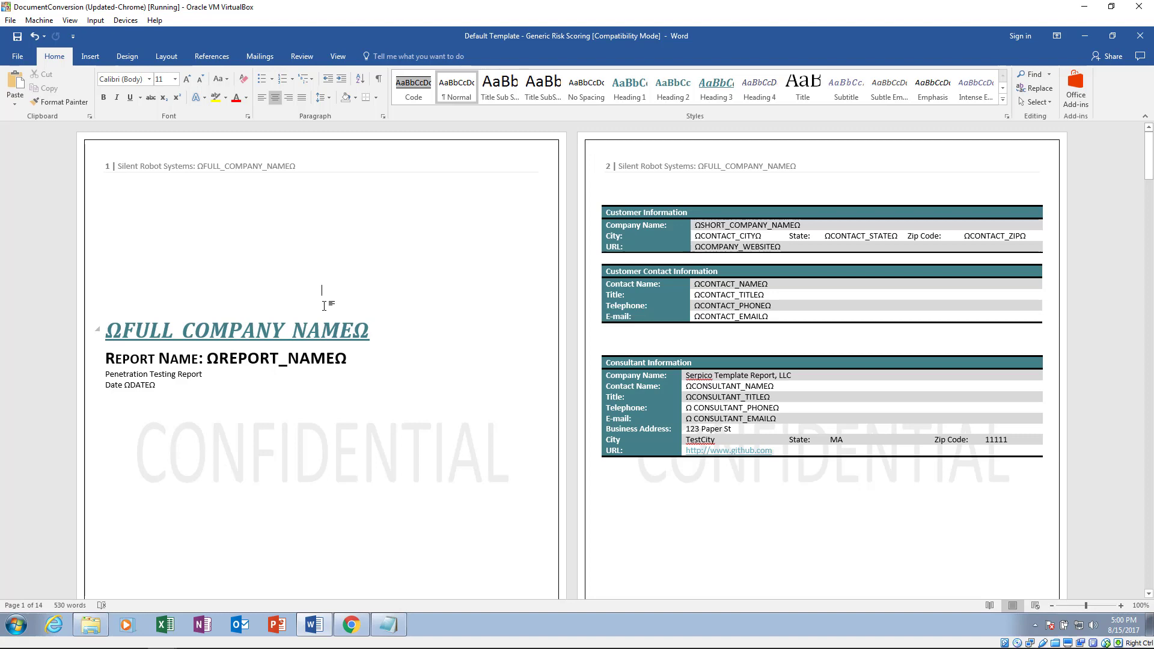
{"action": "key", "text": "alt+Tab"}
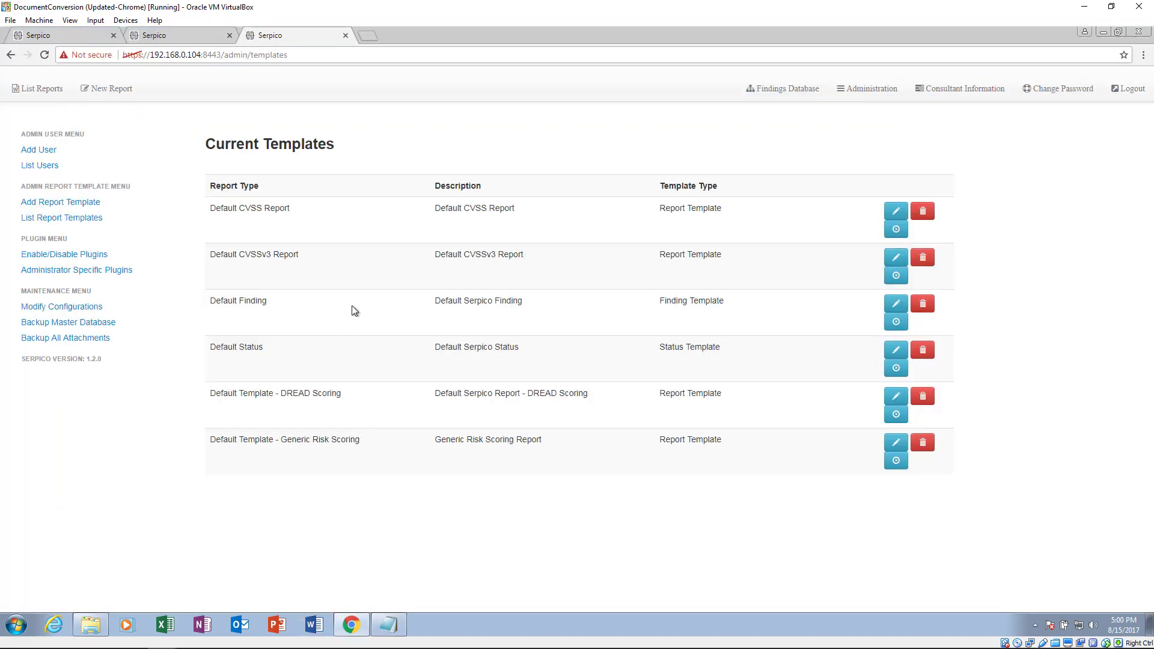
Replace the Generic Risk Scoring template with the edited .docx file.
{"action": "left_click", "coordinate": [895, 443]}
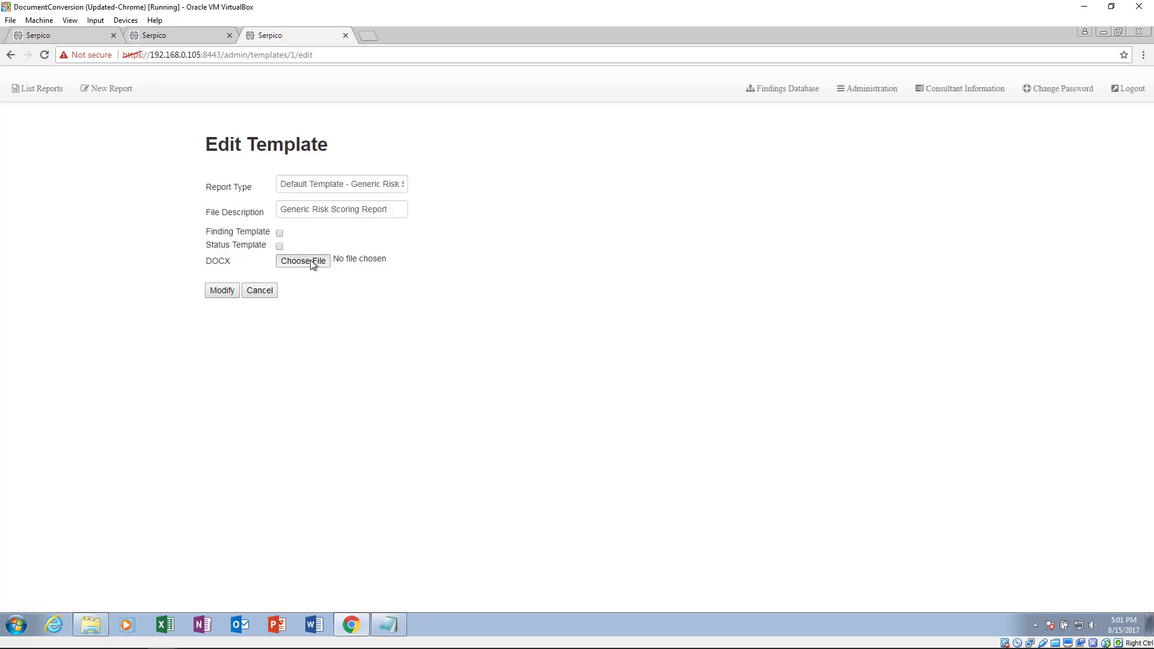
{"action": "left_click", "coordinate": [307, 263]}
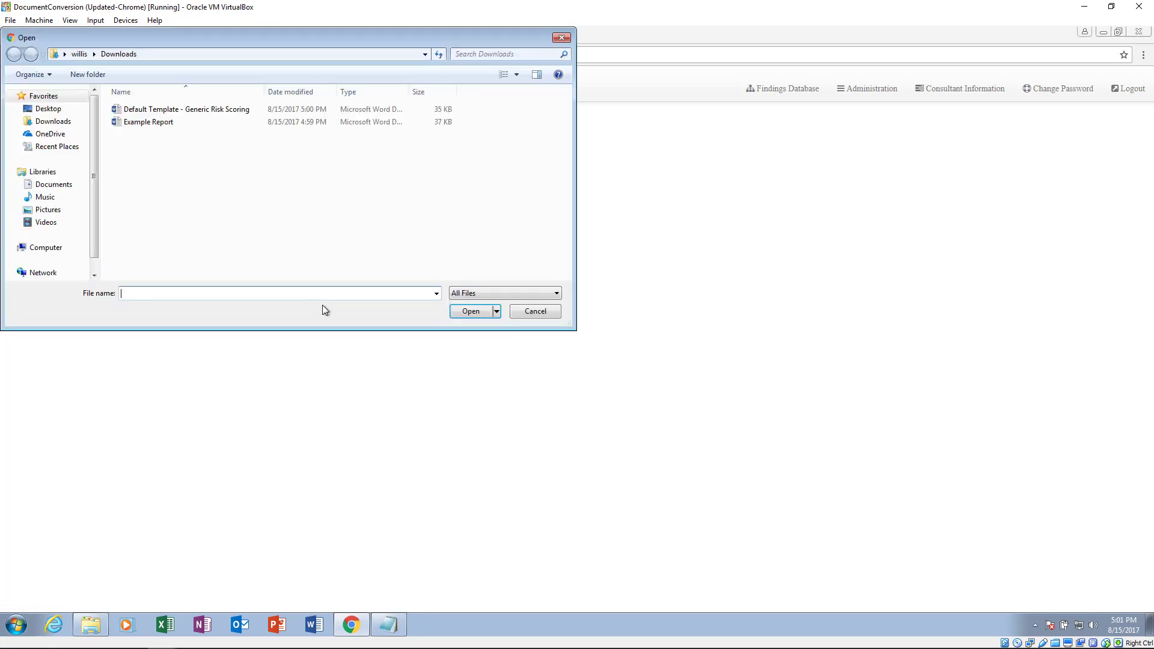
{"action": "double_click", "coordinate": [186, 109]}
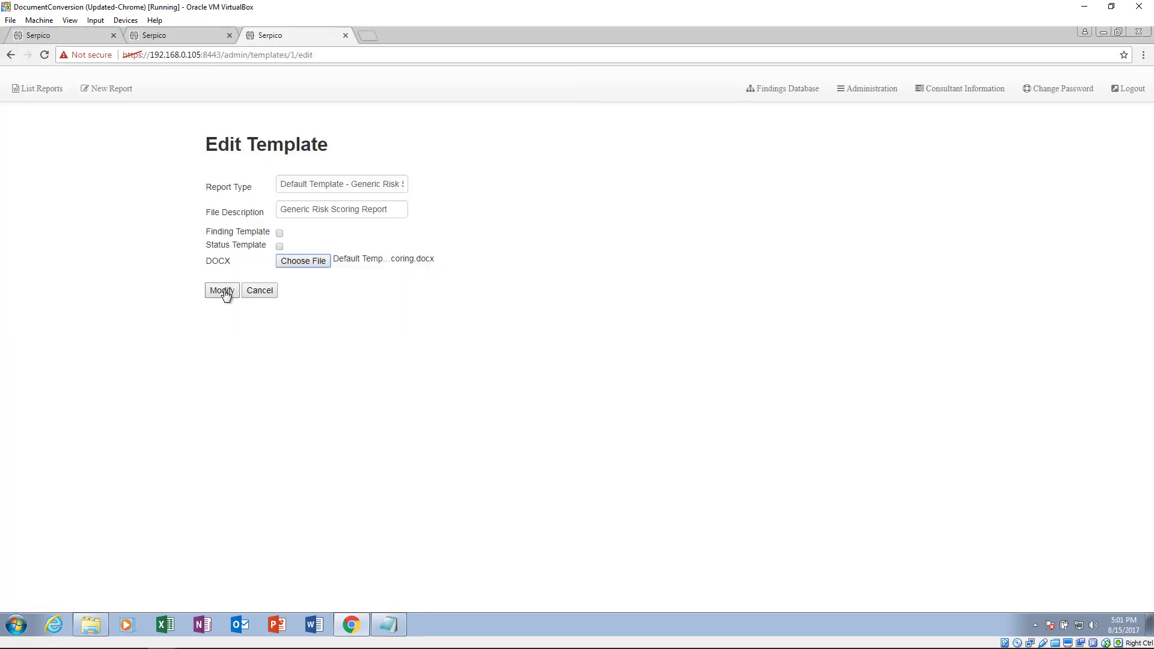
{"action": "left_click", "coordinate": [221, 291]}
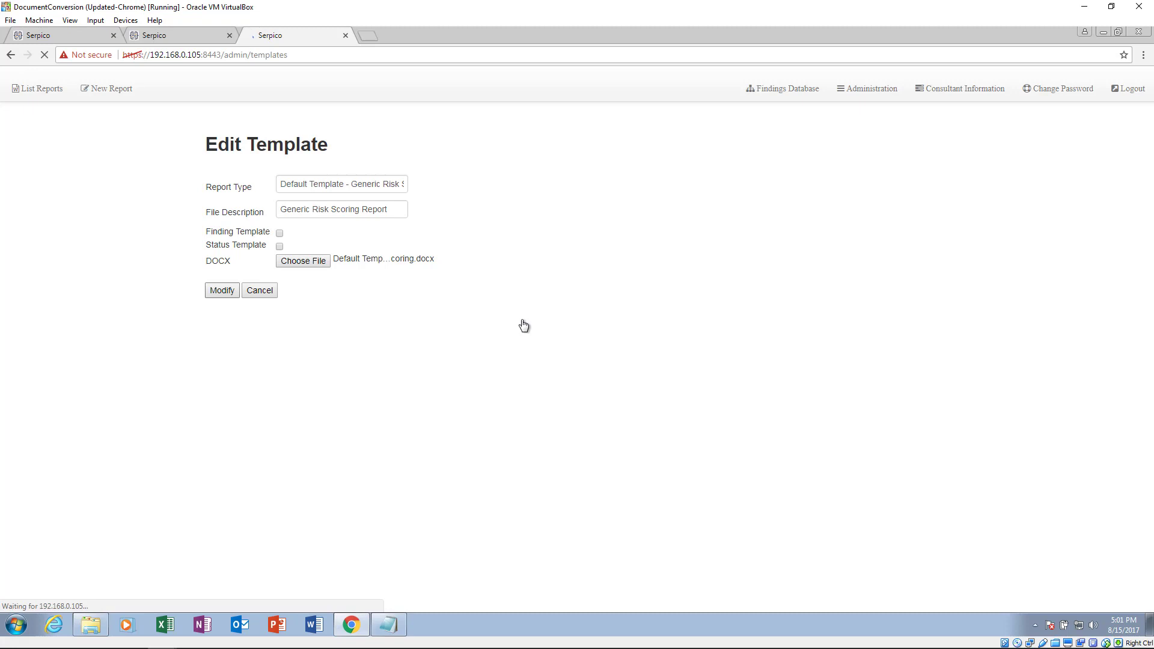
Regenerate the Example Report and open the downloaded document in Word.
{"action": "left_click", "coordinate": [80, 36]}
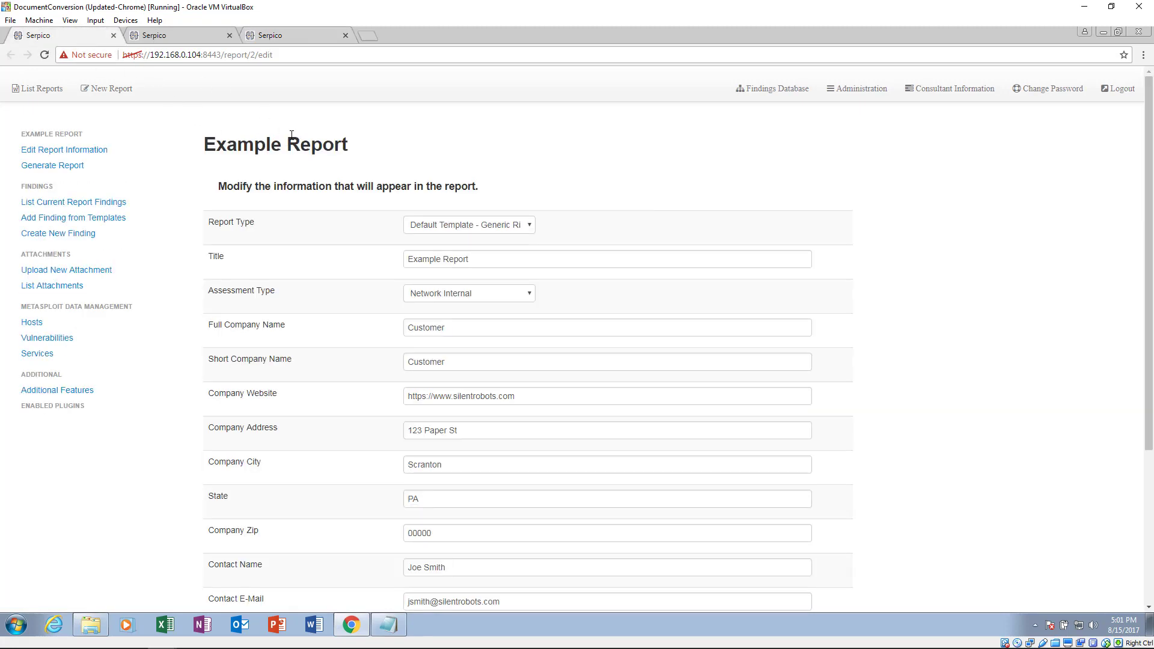
{"action": "left_click", "coordinate": [62, 166]}
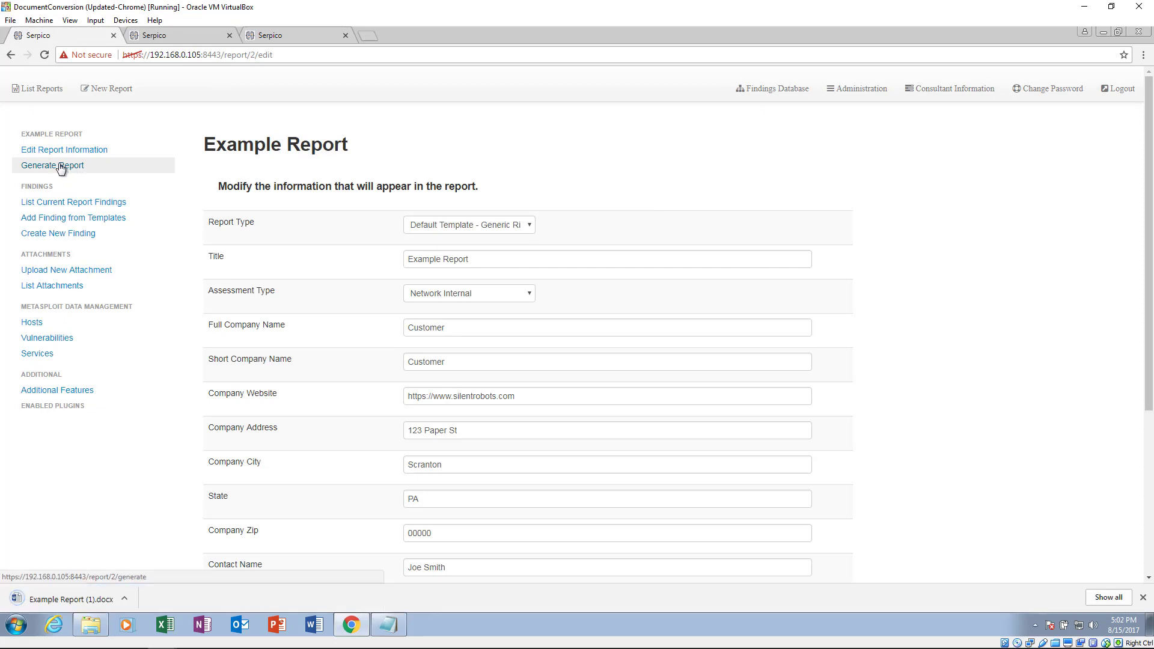
{"action": "left_click", "coordinate": [71, 599]}
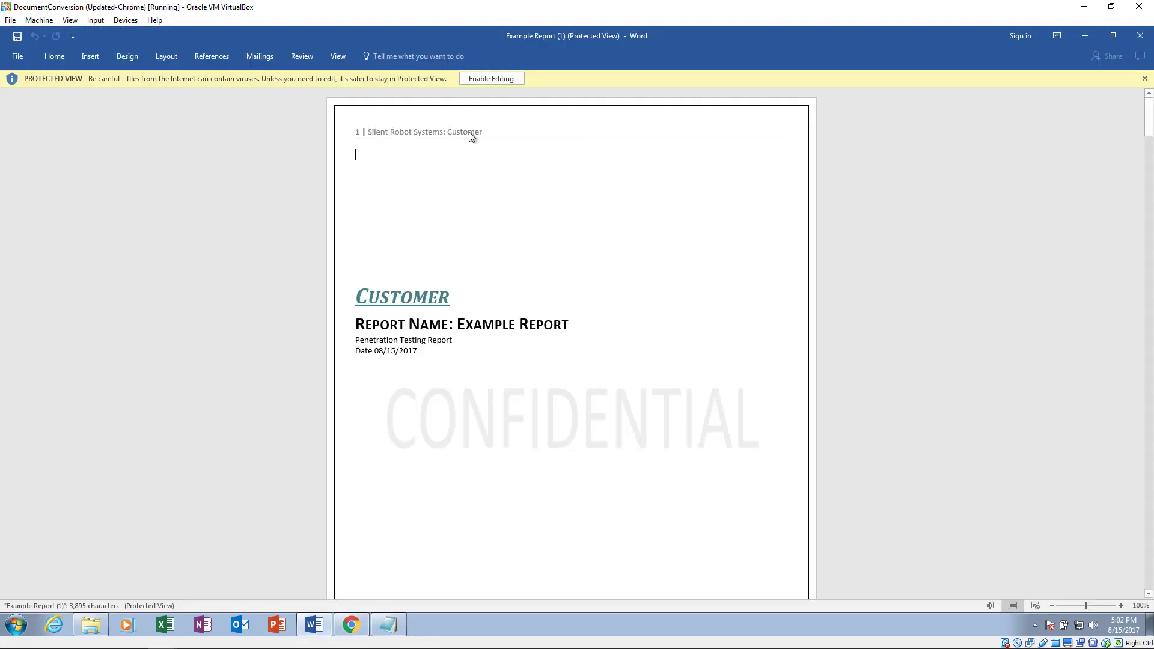
Open the page 1 header of the Protected View report to check its text.
{"action": "double_click", "coordinate": [469, 132]}
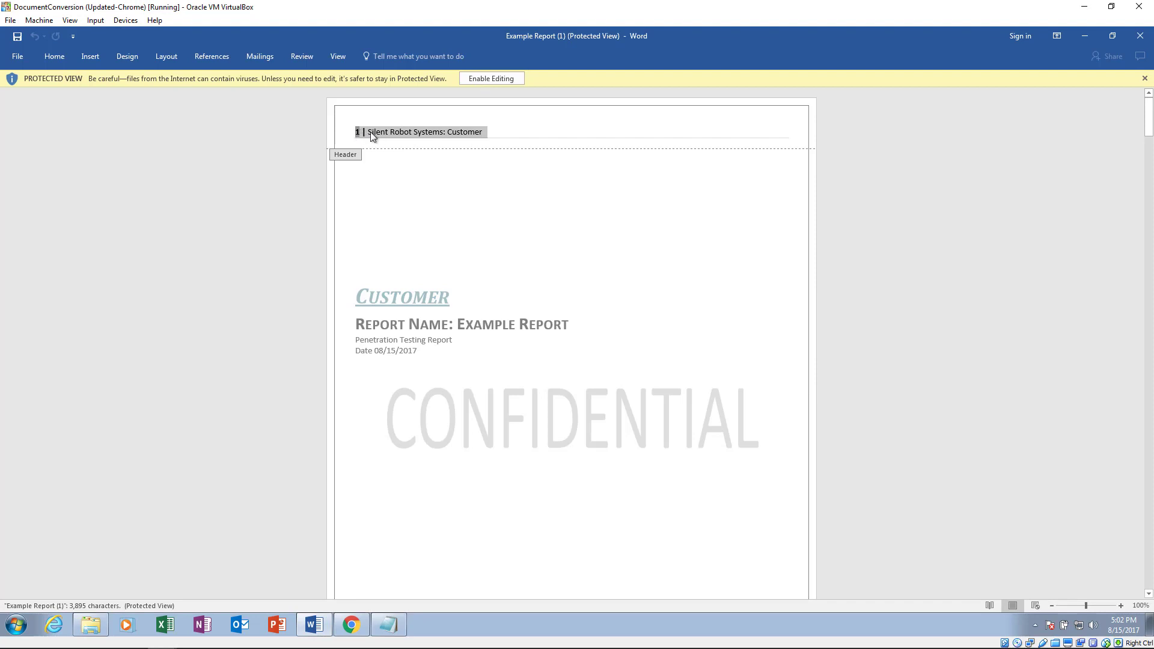